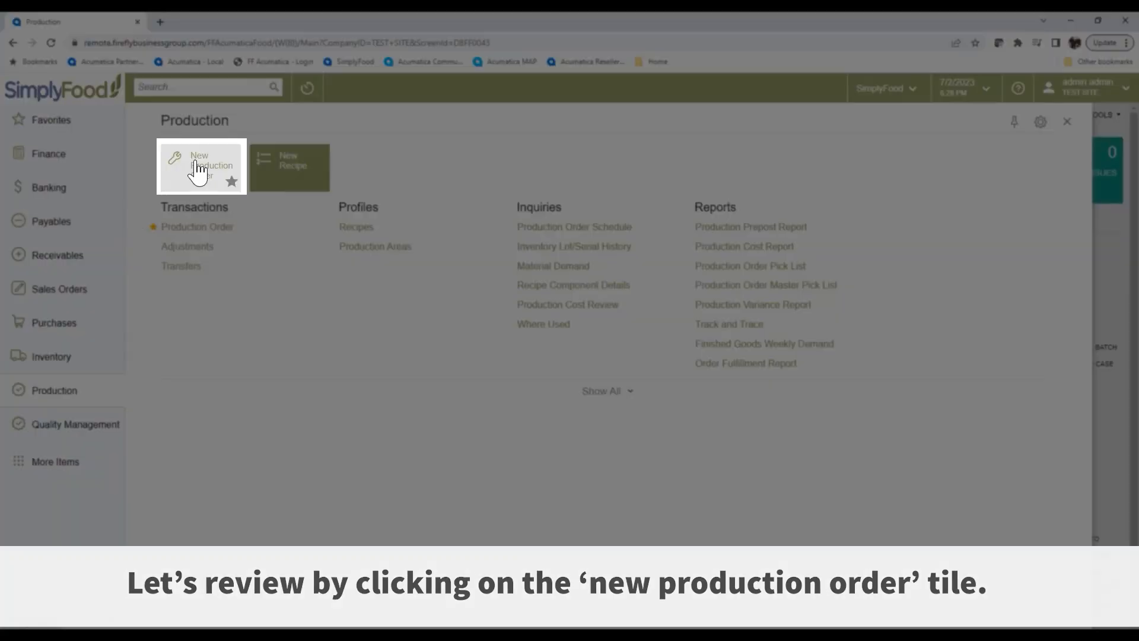
# Create a new production order for the MILD-16OZ-CASE recipe, finding it with "sals".
pyautogui.click(197, 172)
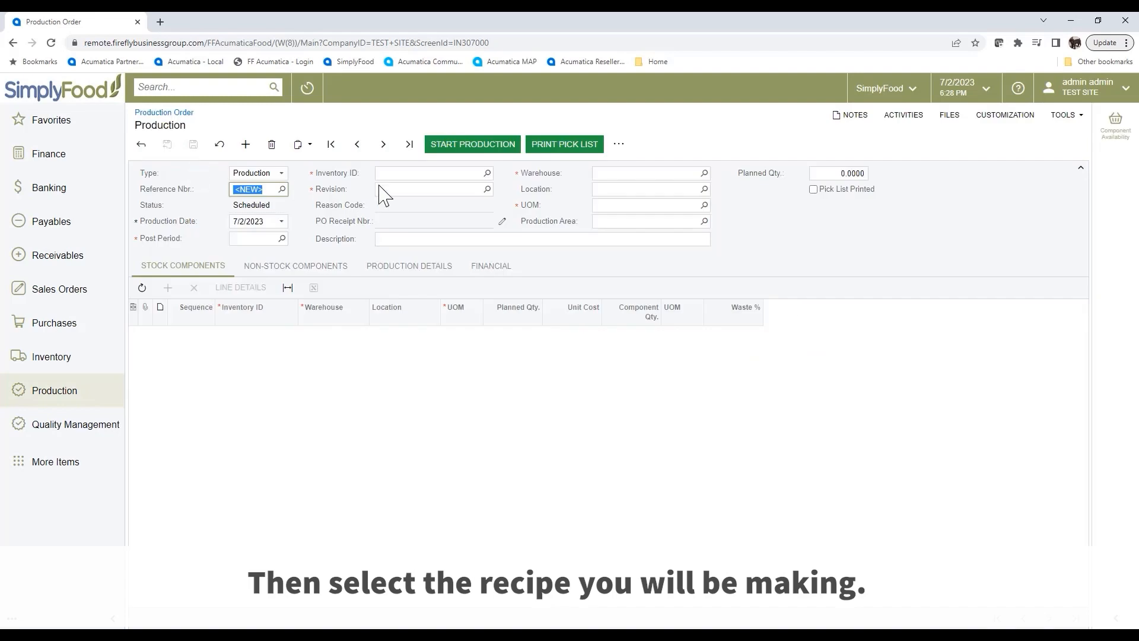
pyautogui.click(417, 169)
pyautogui.write('s')
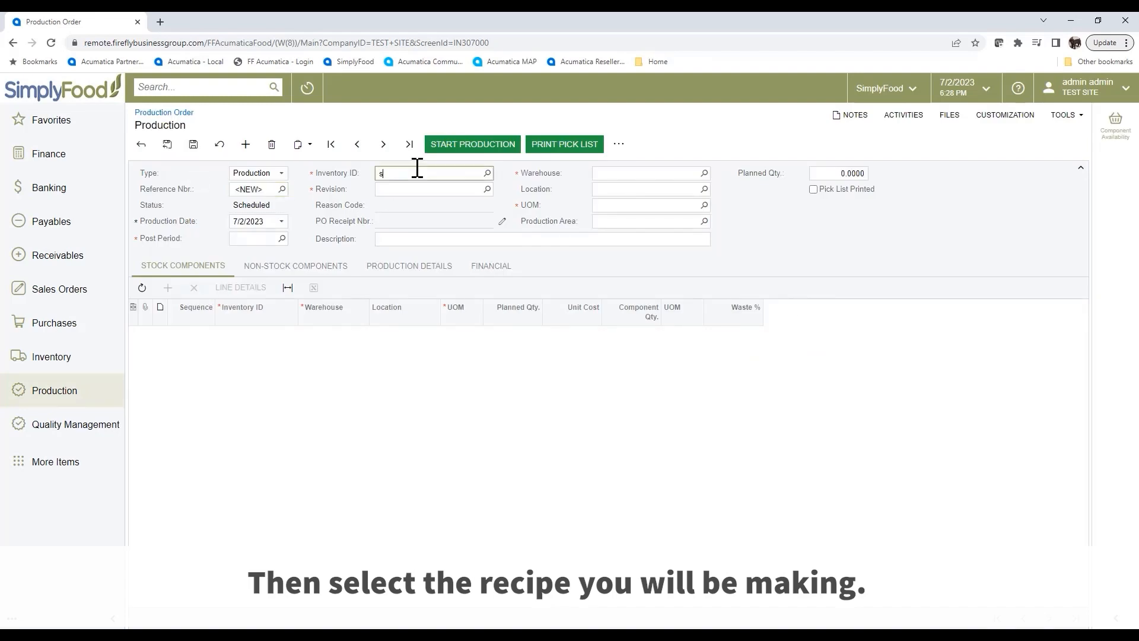
pyautogui.write('als')
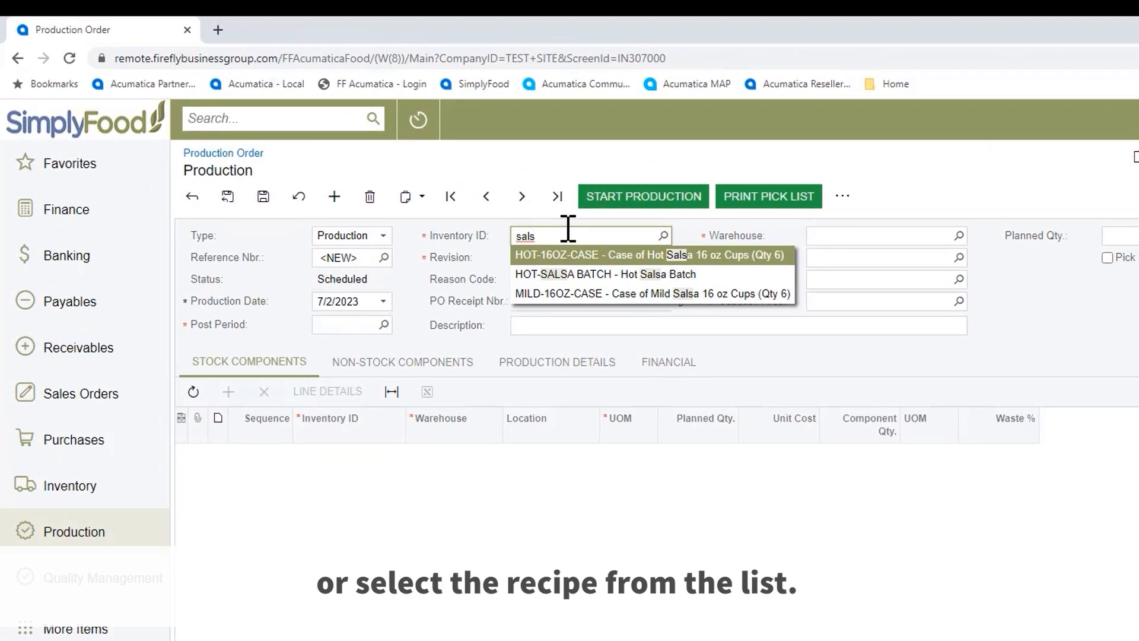
pyautogui.click(580, 295)
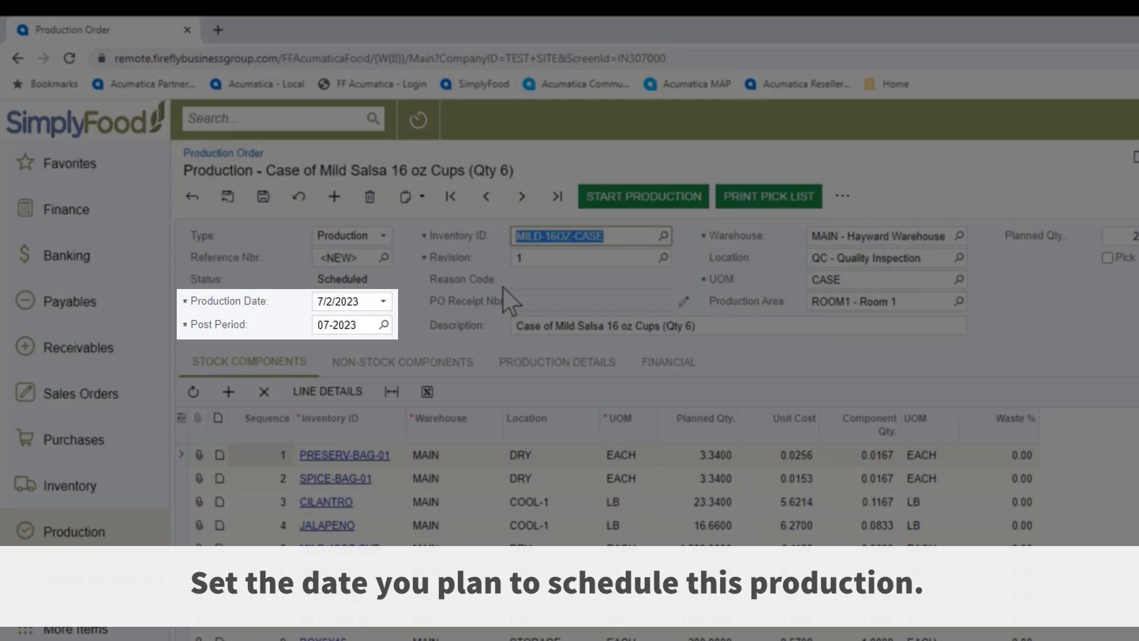
# Set the order's production date to 7/11/2023 and save the order.
pyautogui.click(383, 301)
pyautogui.click(415, 418)
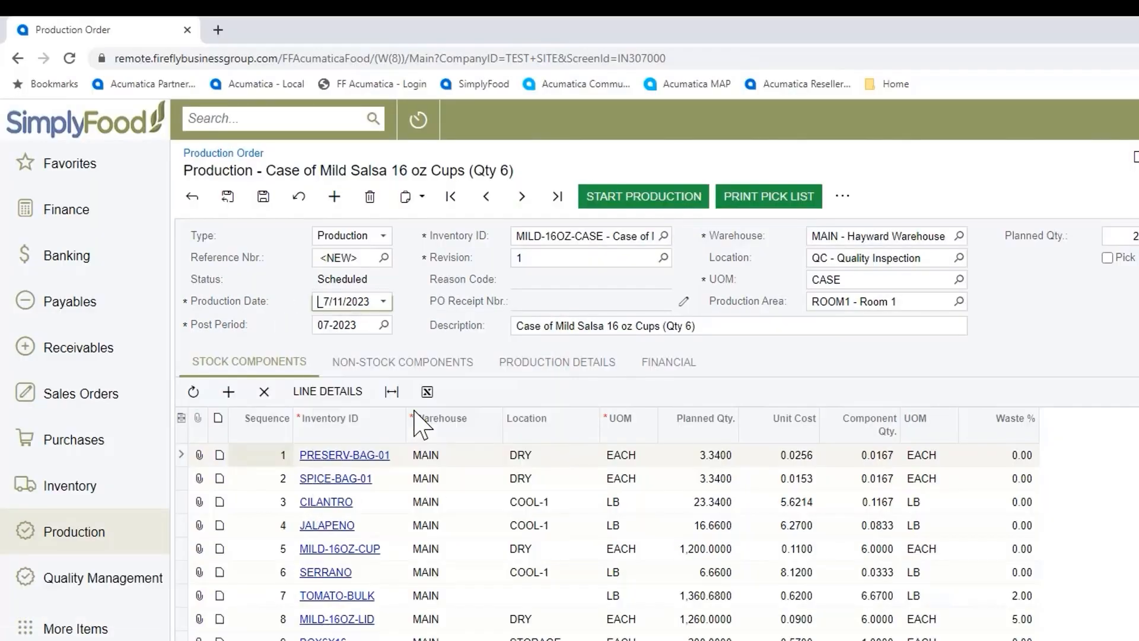
pyautogui.click(240, 180)
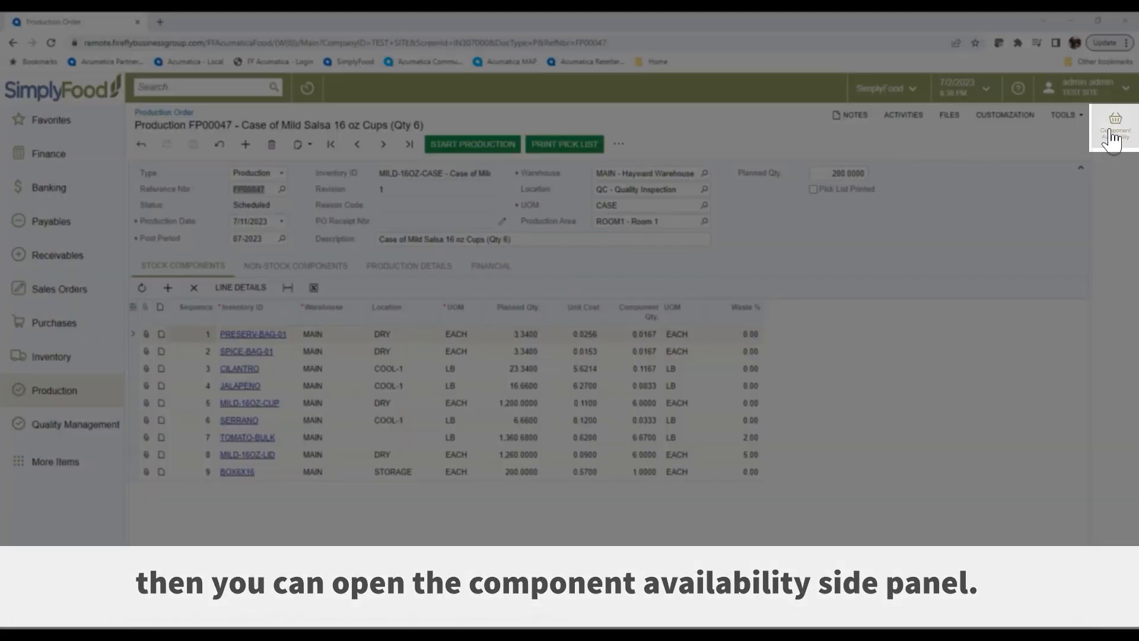
# Check the component availability for the production order and print its pick list.
pyautogui.click(1114, 132)
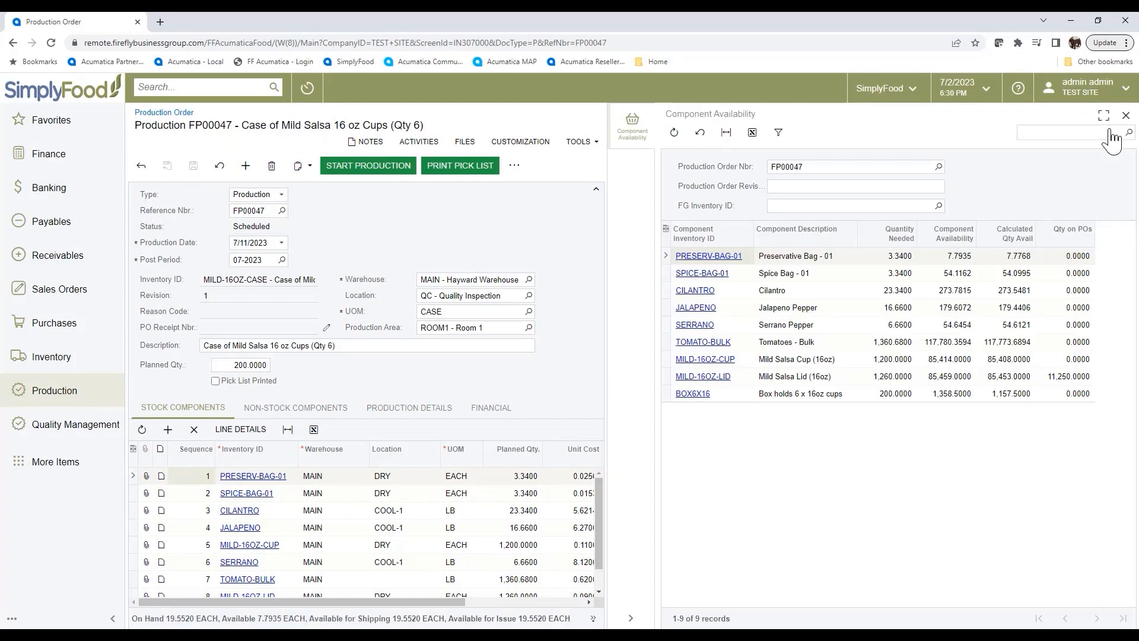
pyautogui.click(632, 619)
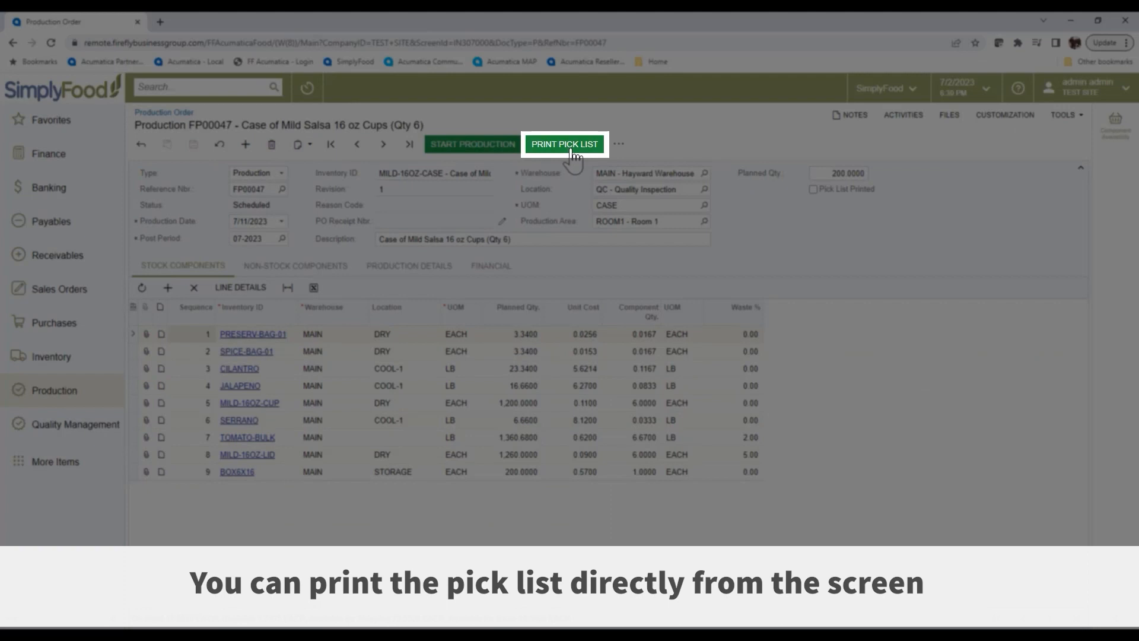
pyautogui.click(571, 151)
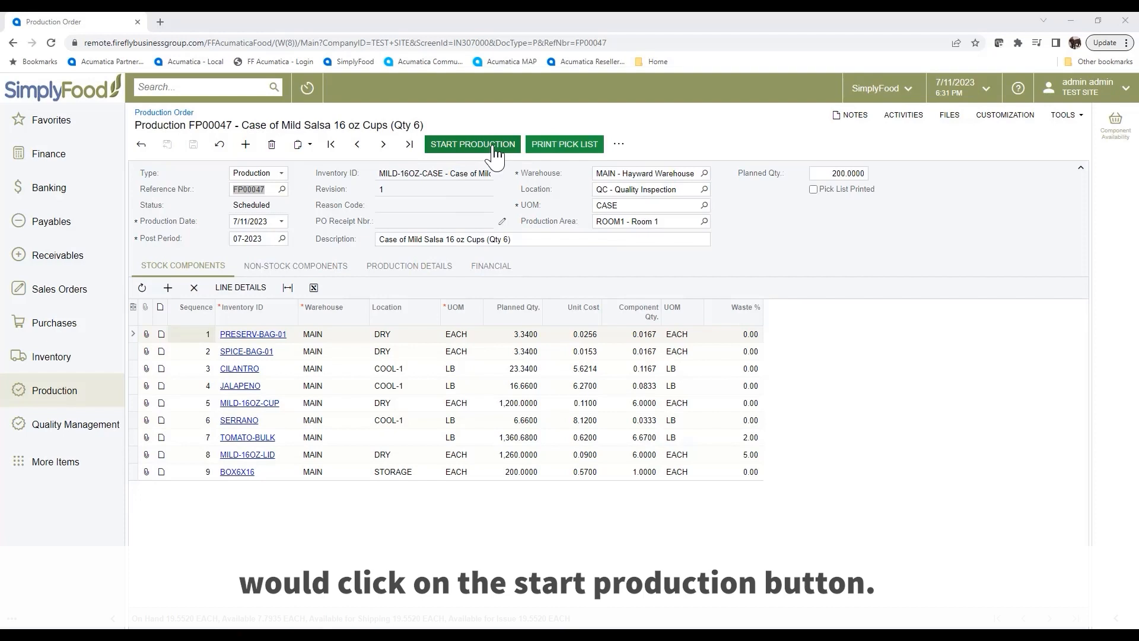
pyautogui.click(494, 151)
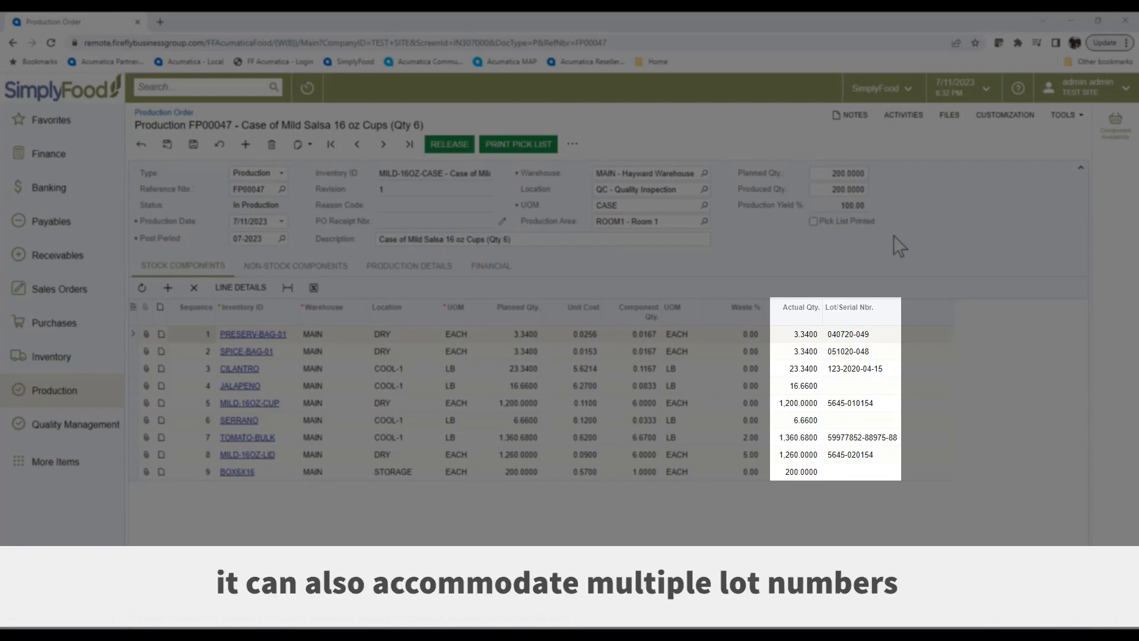
pyautogui.click(861, 387)
pyautogui.click(946, 386)
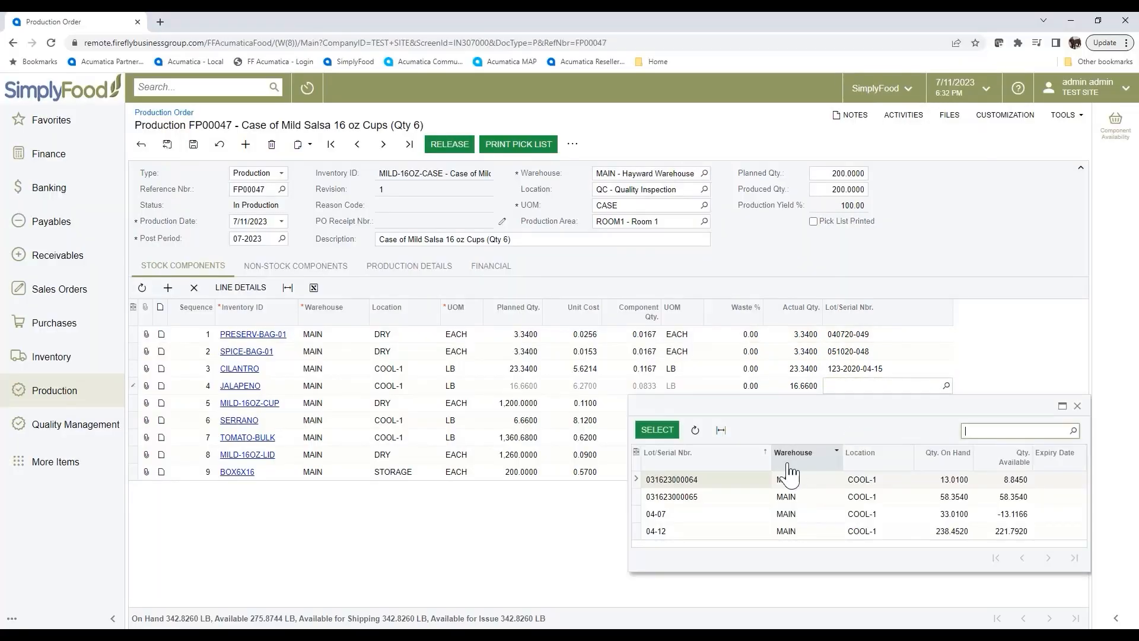
pyautogui.doubleClick(712, 499)
pyautogui.click(875, 420)
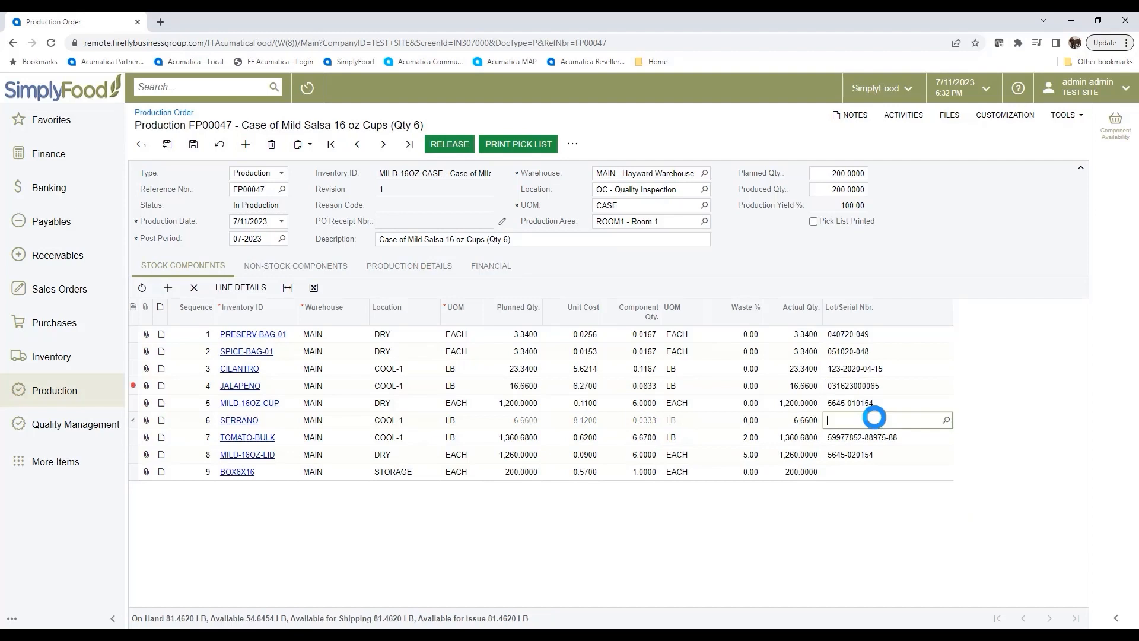
pyautogui.click(946, 420)
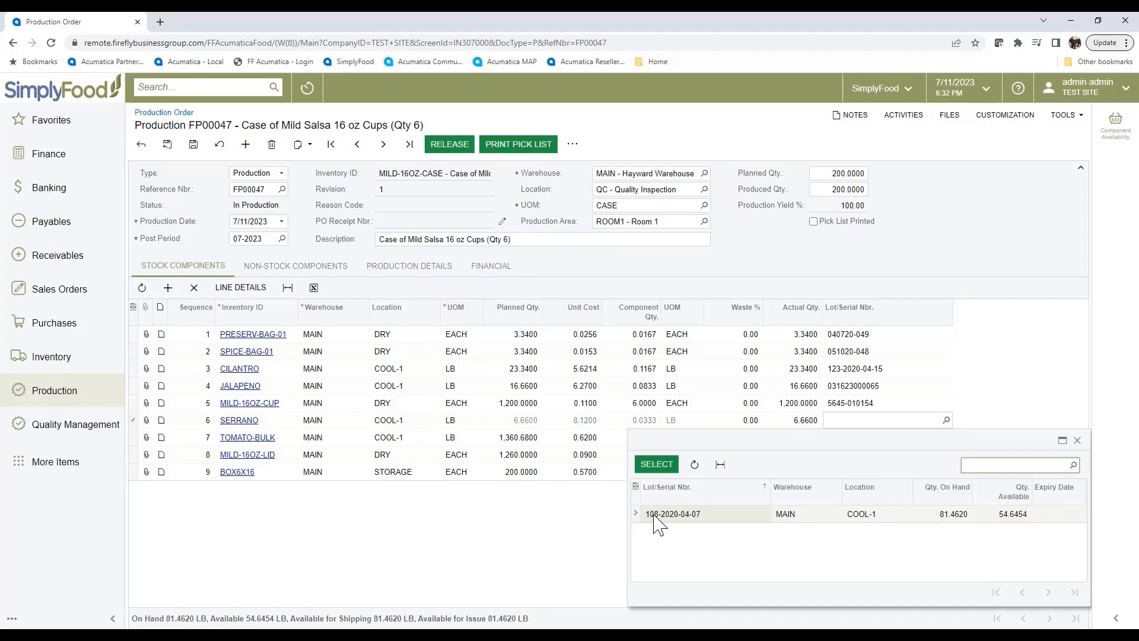
pyautogui.doubleClick(659, 515)
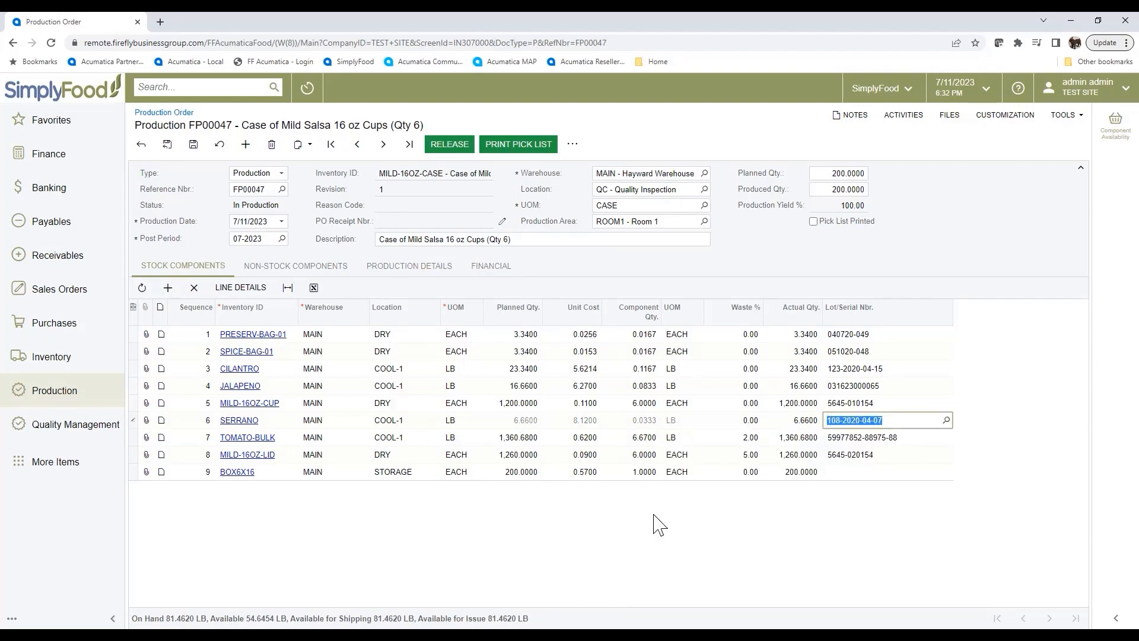
# Set the actual quantity of CILANTRO to 25 and of MILD-16OZ-CUP to 1275, and save the order.
pyautogui.click(775, 370)
pyautogui.write('25')
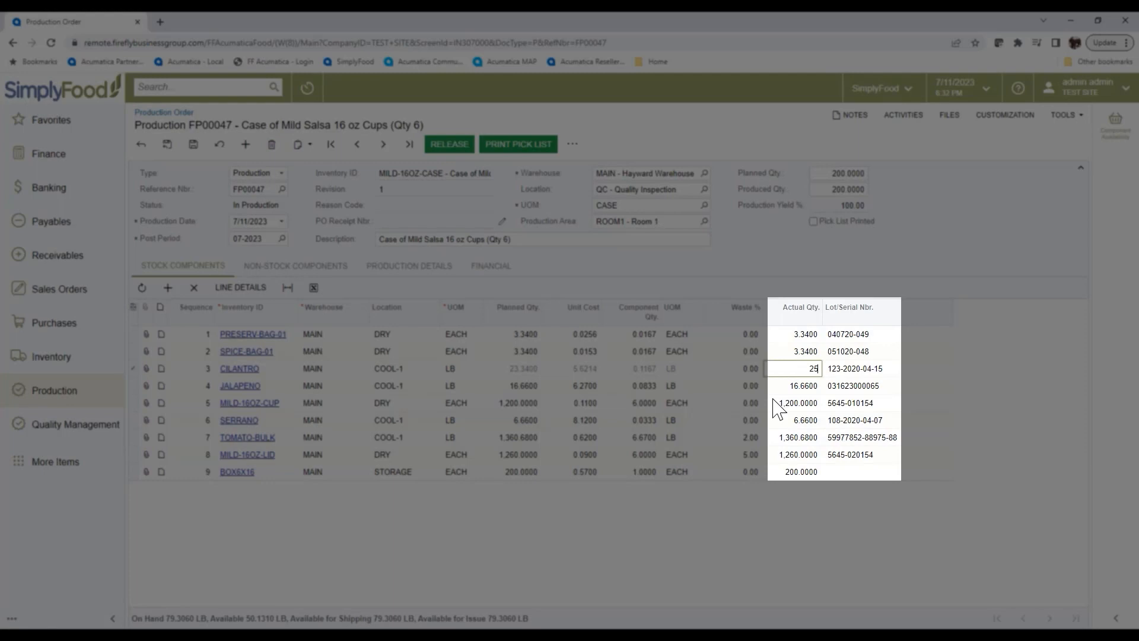
pyautogui.press('Return')
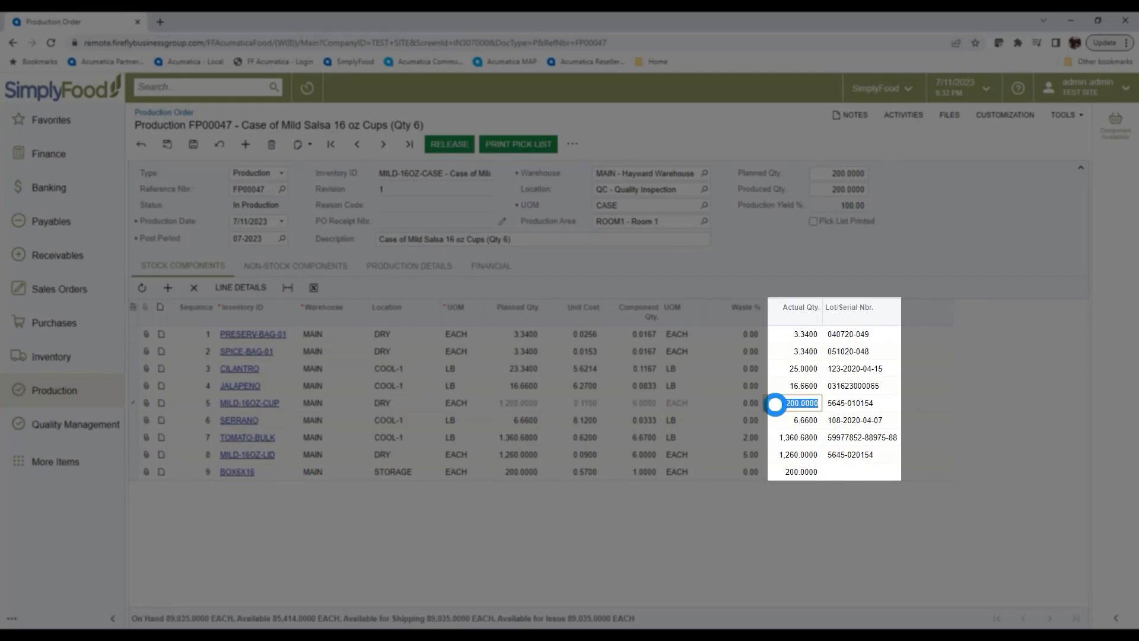
pyautogui.write('1275')
pyautogui.press('Tab')
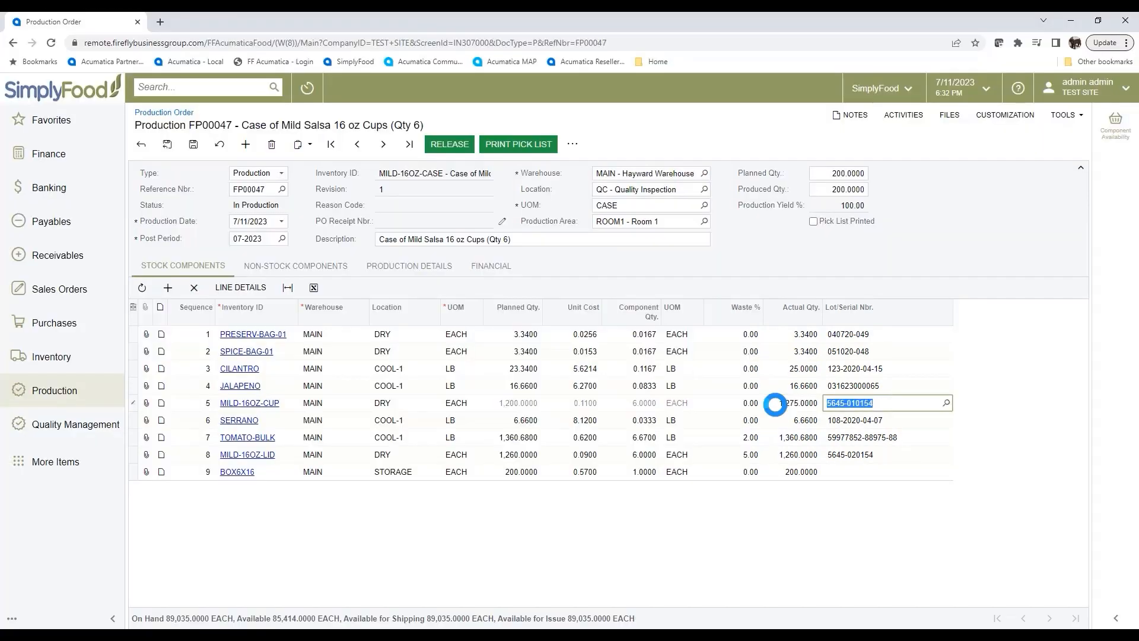
pyautogui.click(194, 149)
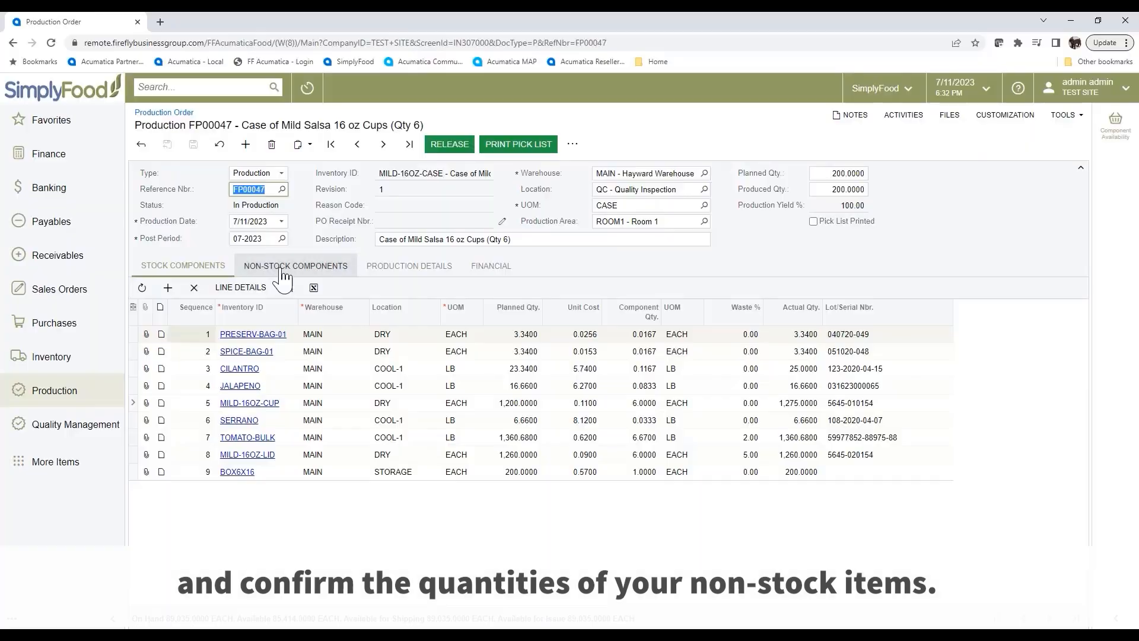
# Check the non-stock component quantities, and save the order with a produced quantity of 202.
pyautogui.click(283, 274)
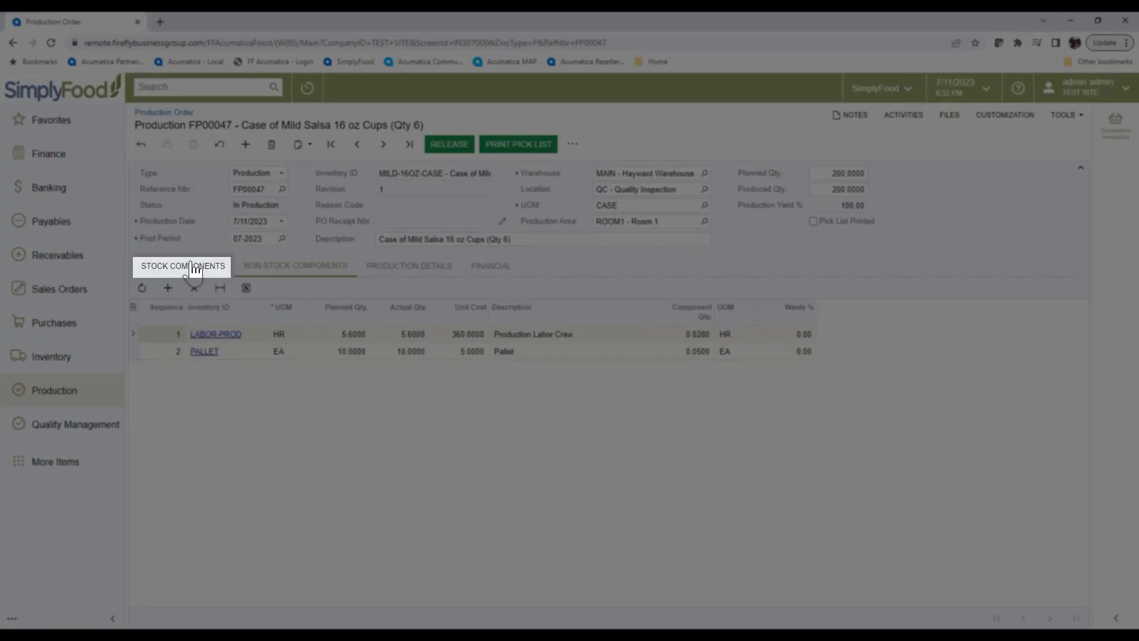
pyautogui.click(200, 267)
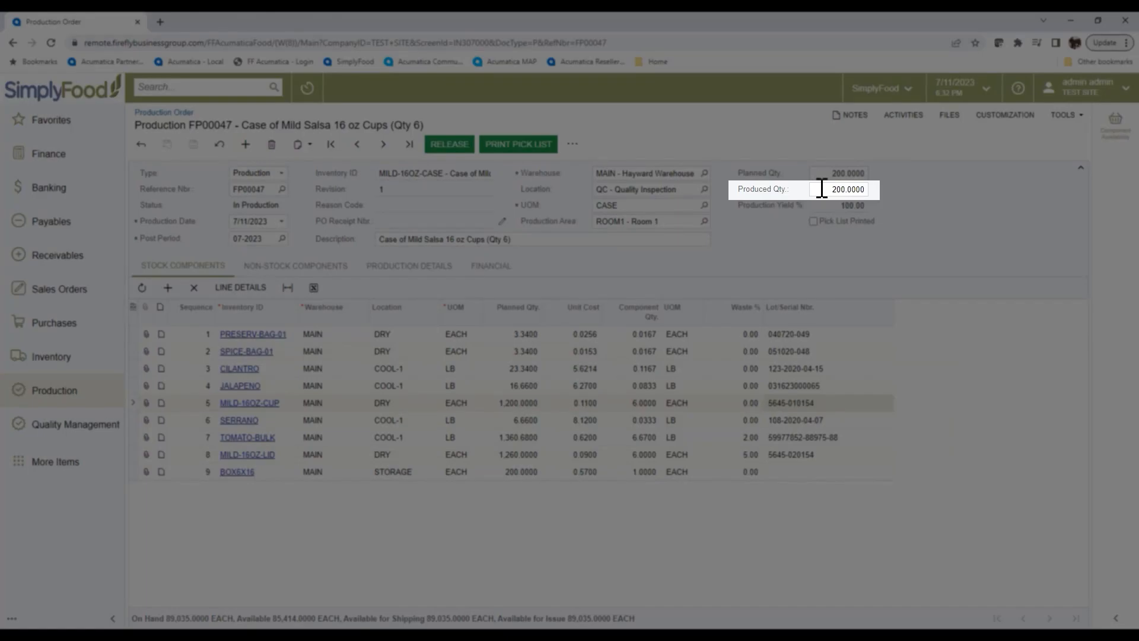
pyautogui.click(822, 188)
pyautogui.write('202')
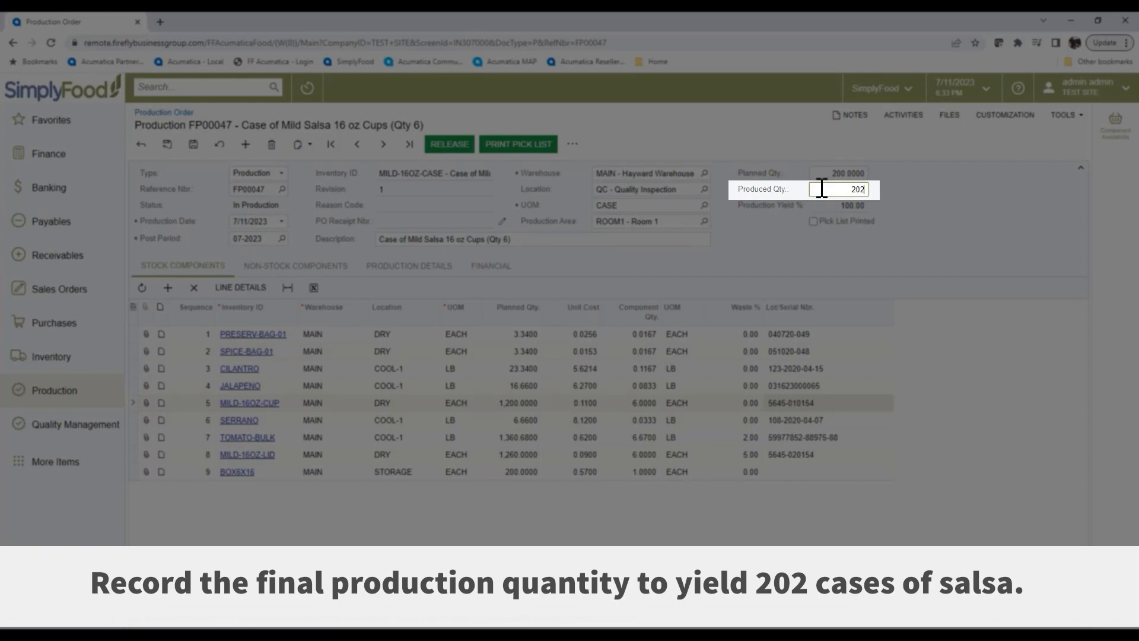
pyautogui.press('Tab')
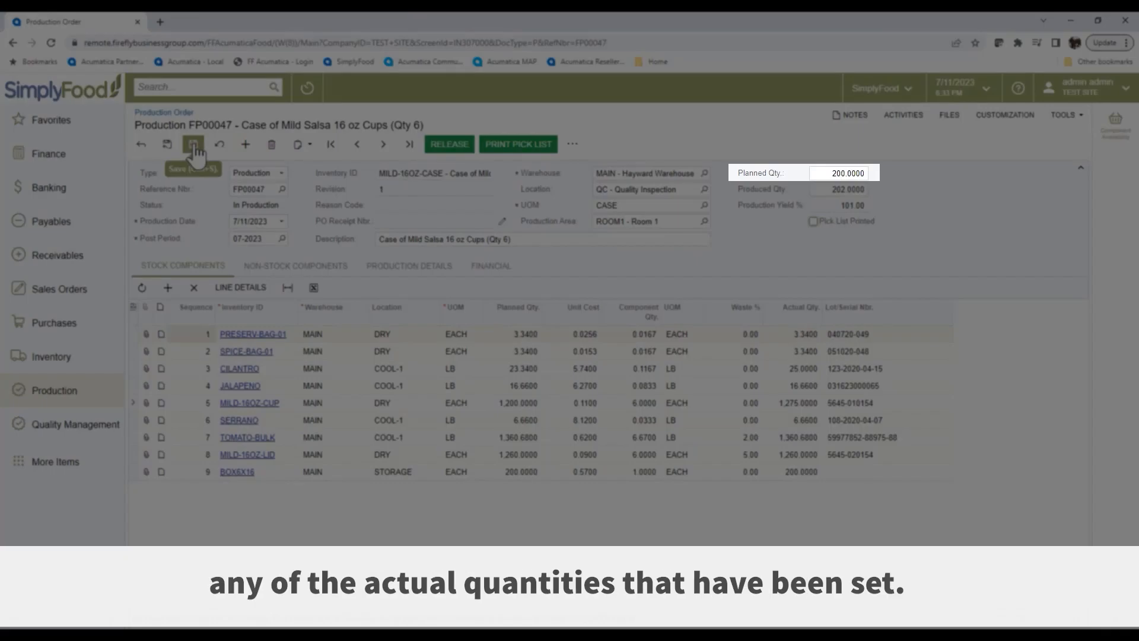
pyautogui.click(193, 145)
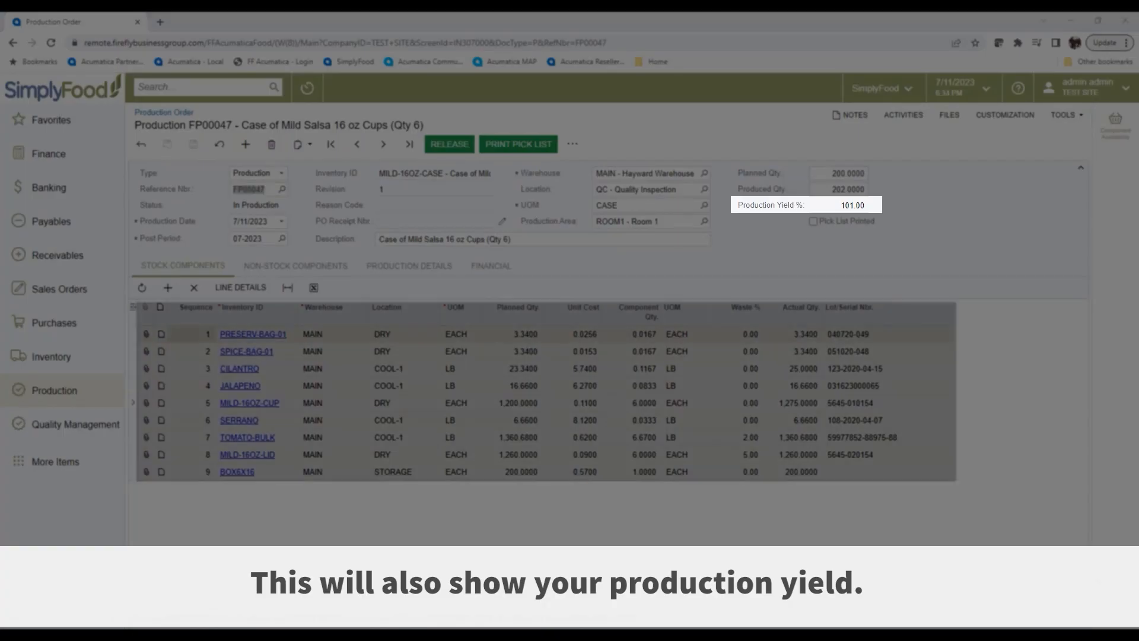
# Review the order's Production Prepost Report and close it.
pyautogui.click(573, 147)
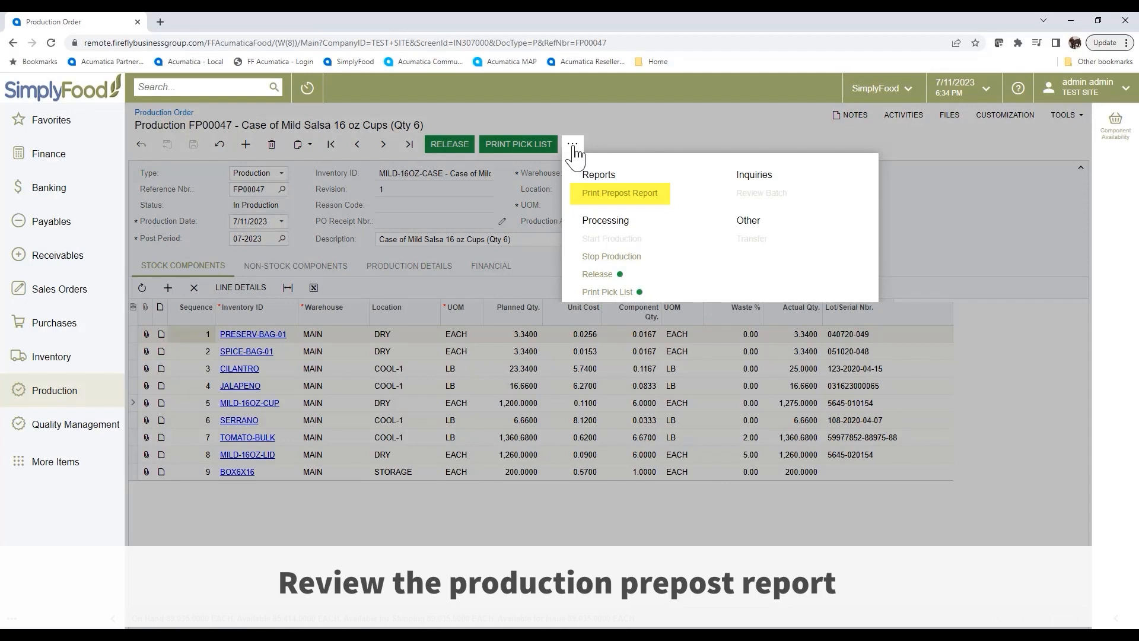
pyautogui.click(607, 196)
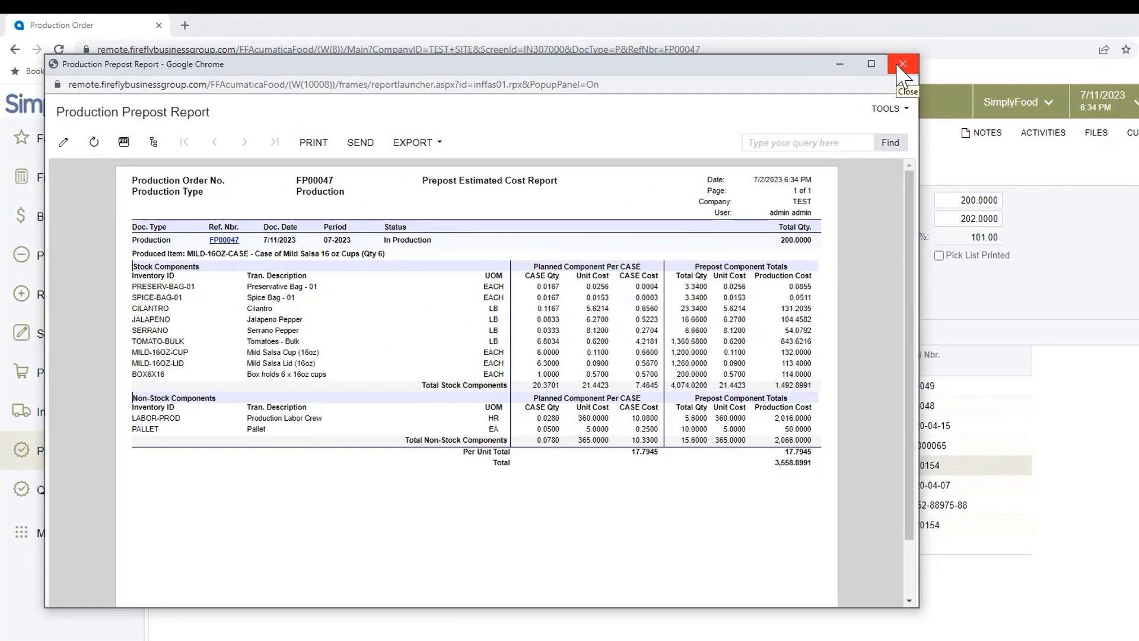
pyautogui.click(901, 64)
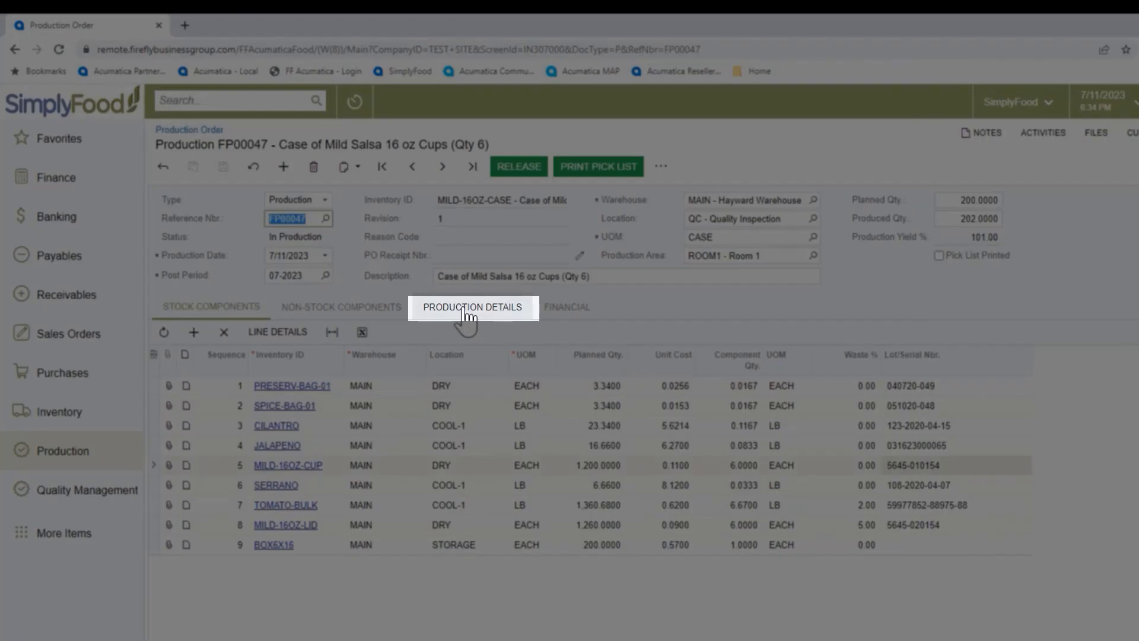
# Review the finished product's lot and expiration in the production details and release the production order.
pyautogui.click(468, 313)
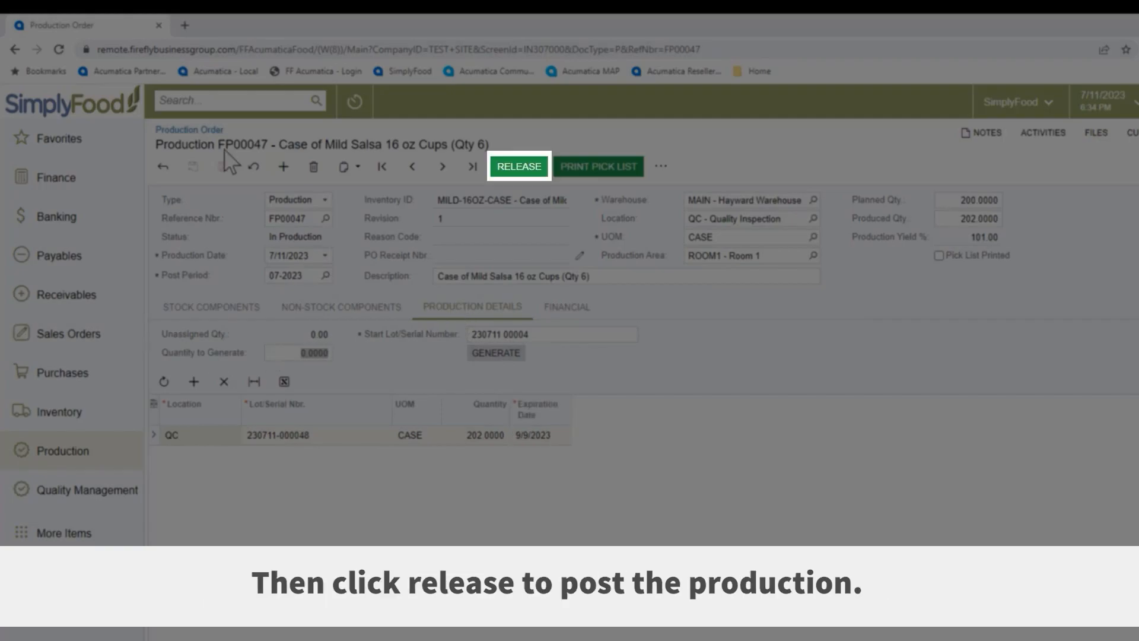
pyautogui.click(524, 170)
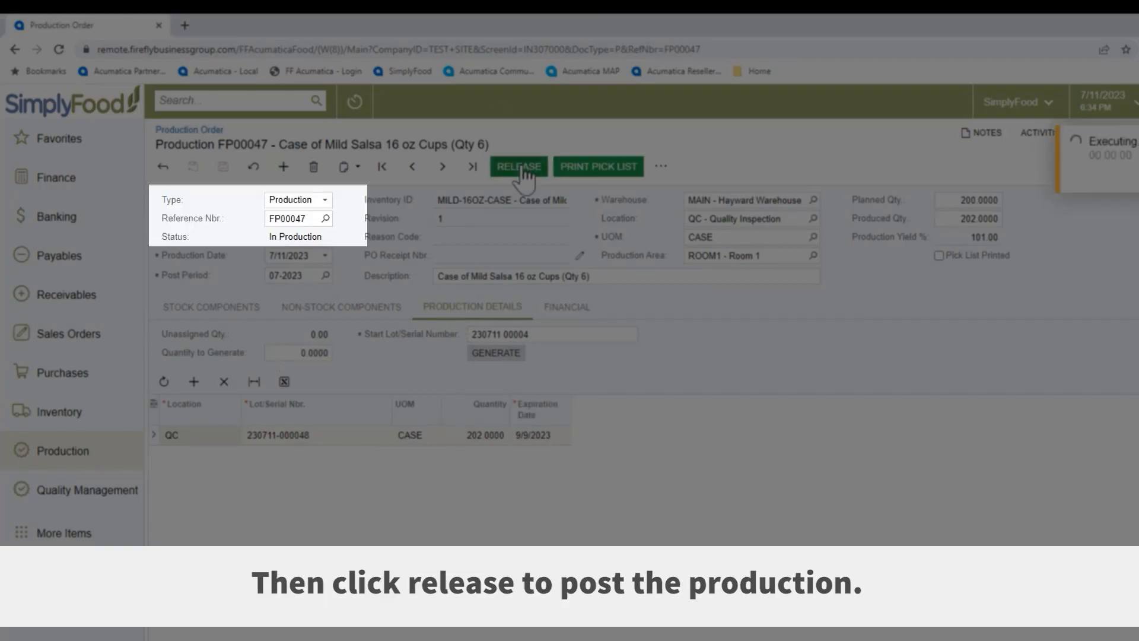